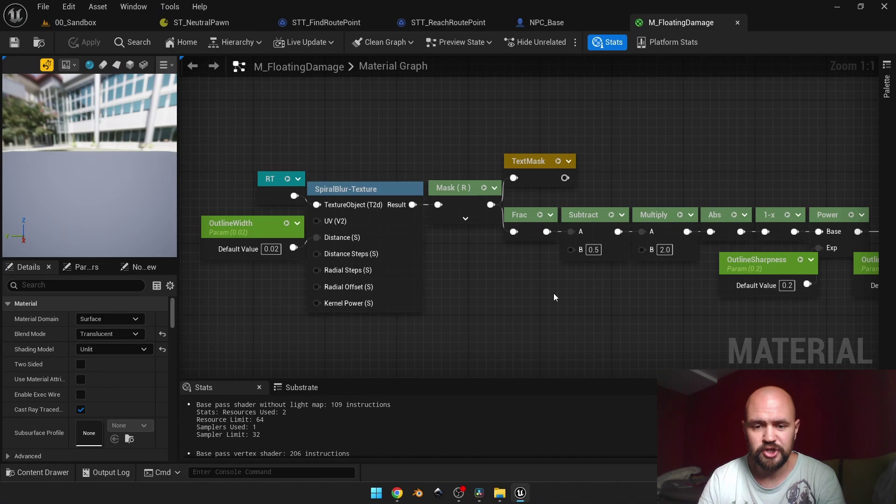
Look up where the RT reroute feeding the SpiralBlur-Texture node is declared, and return to the blur section
{"action": "right_click_drag", "start_coordinate": [651, 299], "coordinate": [356, 285]}
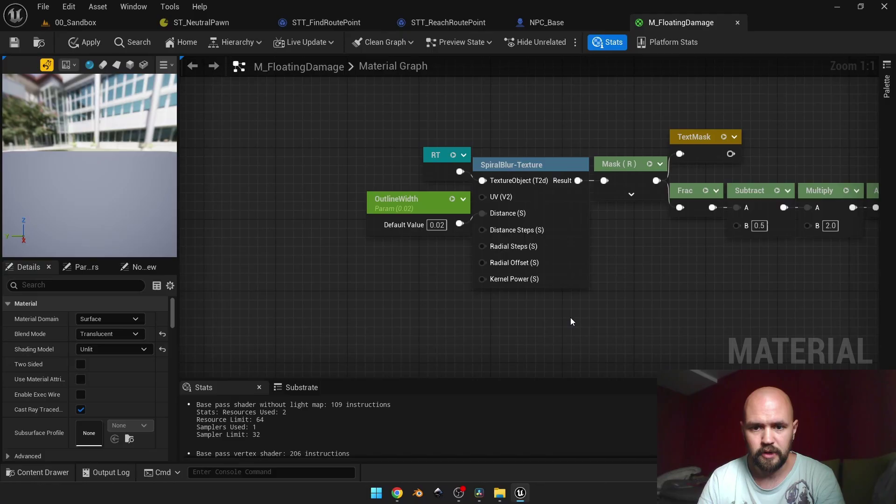
{"action": "double_click", "coordinate": [437, 155]}
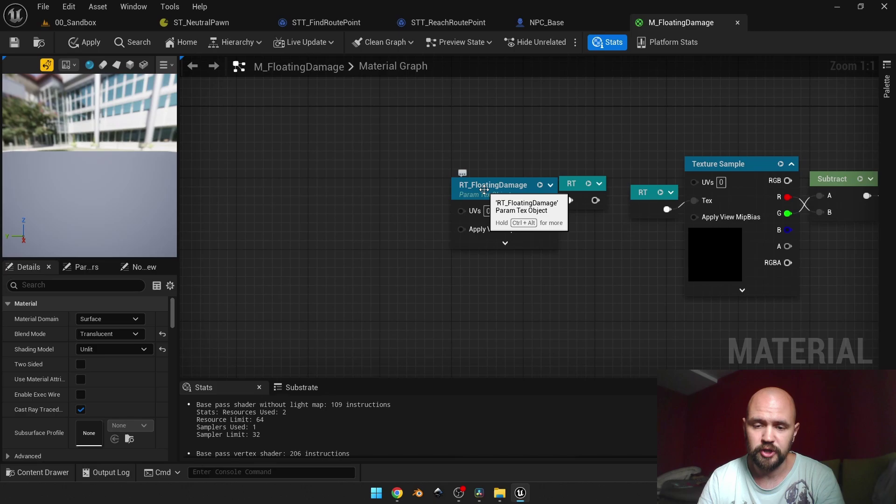
{"action": "key", "text": "alt+Left"}
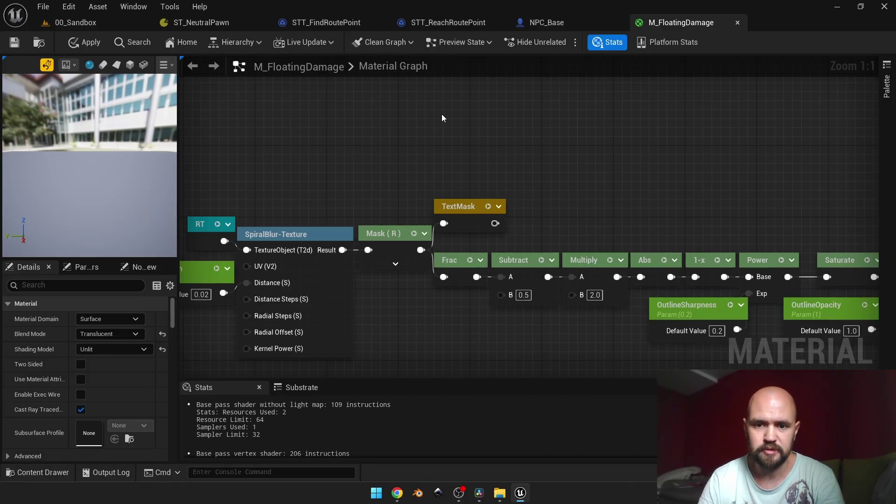
Build a texture object parameter below RT_FloatingDamage by converting a new Texture Sample into a Texture Object and that into a parameter
{"action": "right_click_drag", "start_coordinate": [441, 114], "coordinate": [449, 275]}
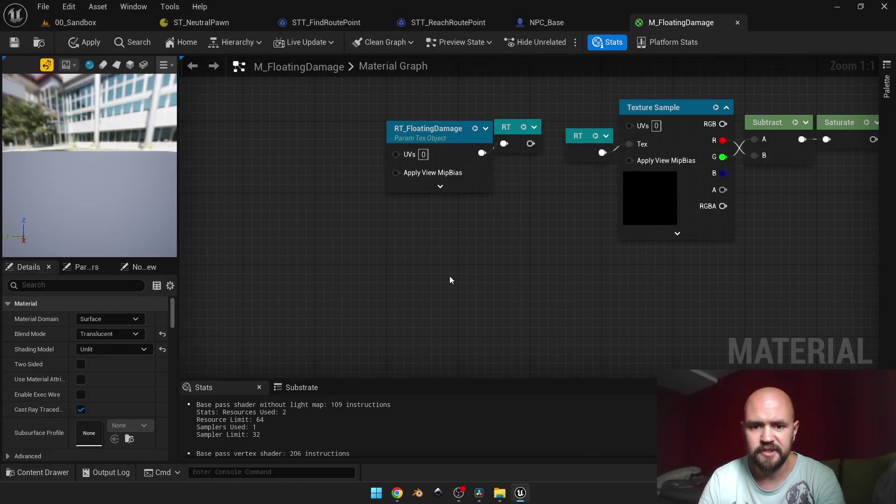
{"action": "left_click", "coordinate": [393, 240]}
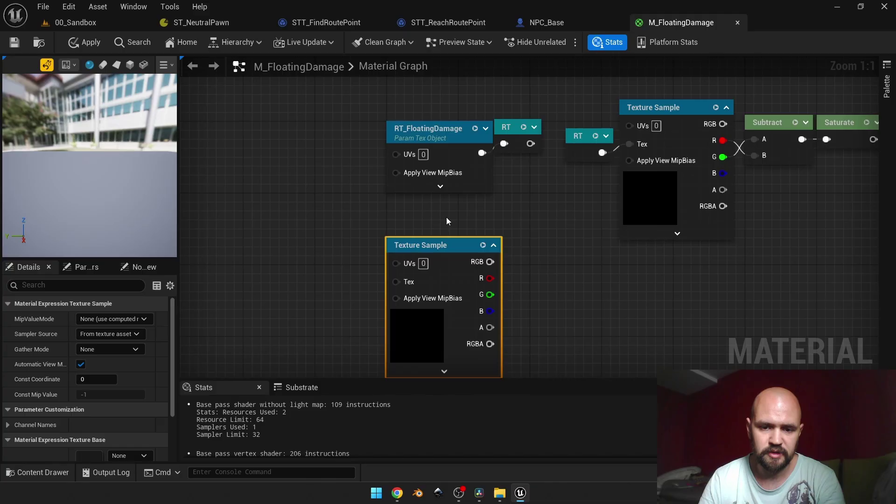
{"action": "right_click", "coordinate": [440, 244]}
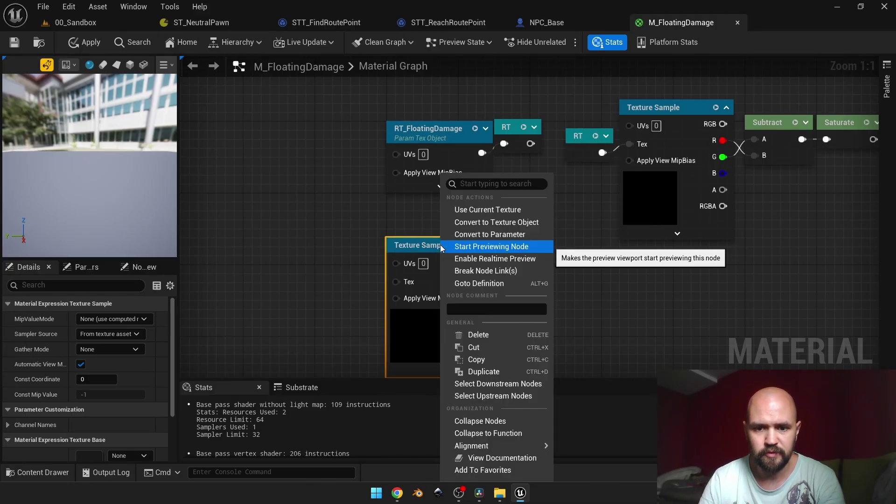
{"action": "left_click", "coordinate": [466, 226]}
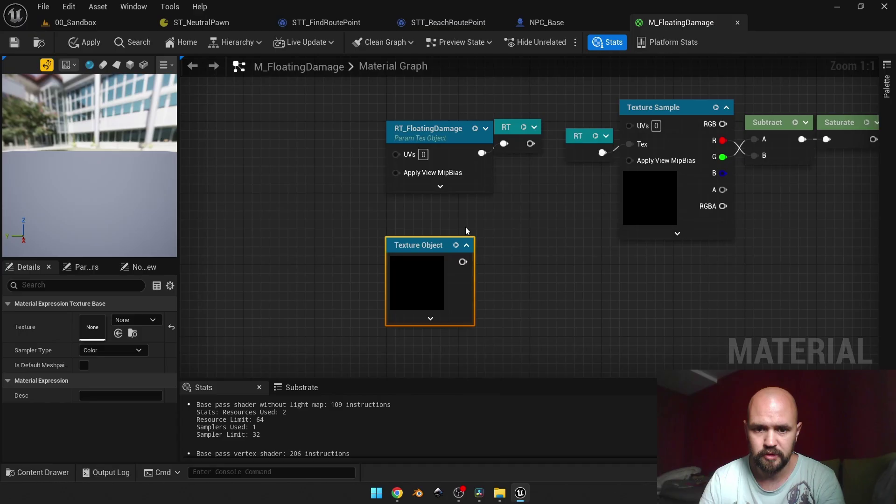
{"action": "left_click", "coordinate": [418, 226]}
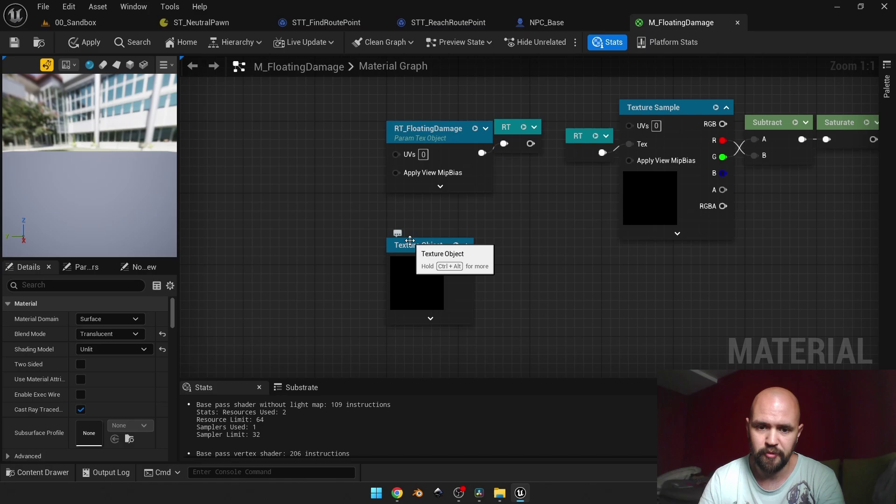
{"action": "left_click", "coordinate": [409, 240]}
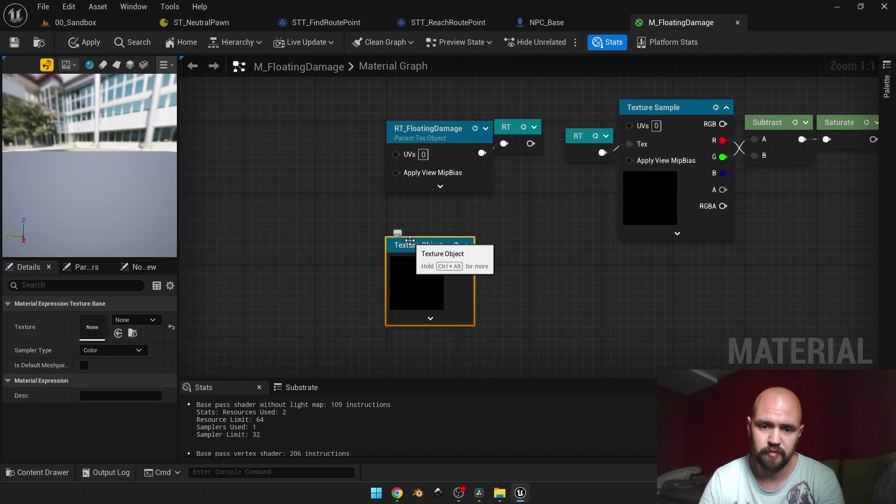
{"action": "right_click", "coordinate": [410, 240]}
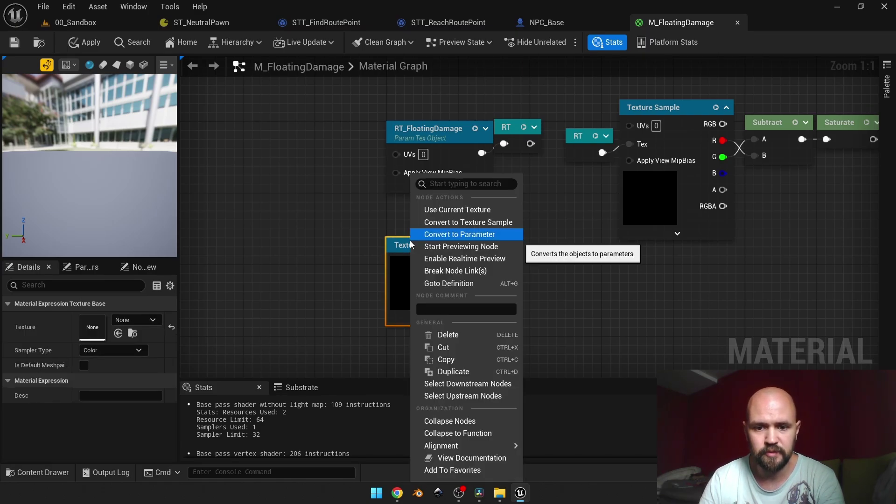
{"action": "left_click", "coordinate": [432, 235]}
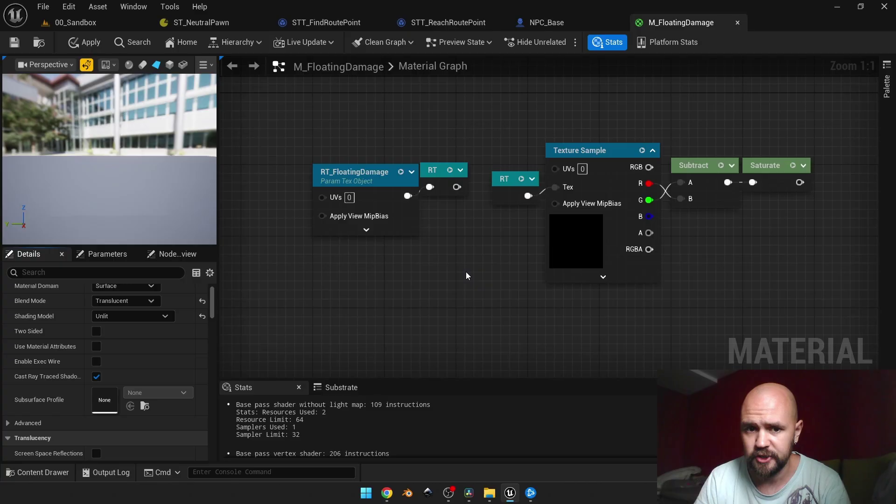
Assign the T_ICON_Donut_512 texture to the RT_FloatingDamage parameter and preview the Texture Sample node fed by RT
{"action": "left_click", "coordinate": [400, 223]}
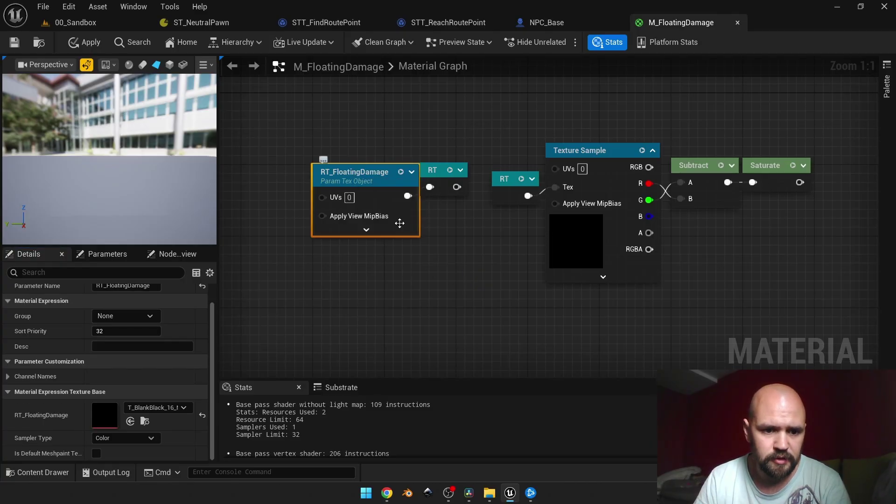
{"action": "left_click", "coordinate": [142, 406]}
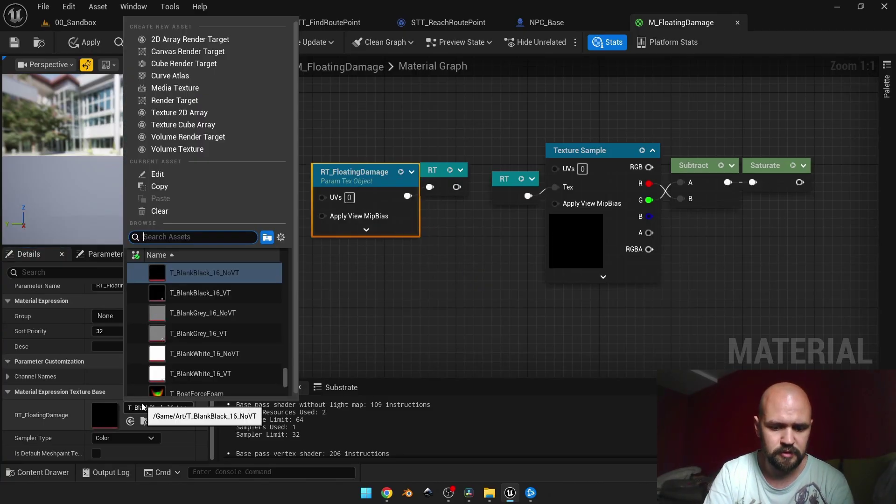
{"action": "type", "text": "donut"}
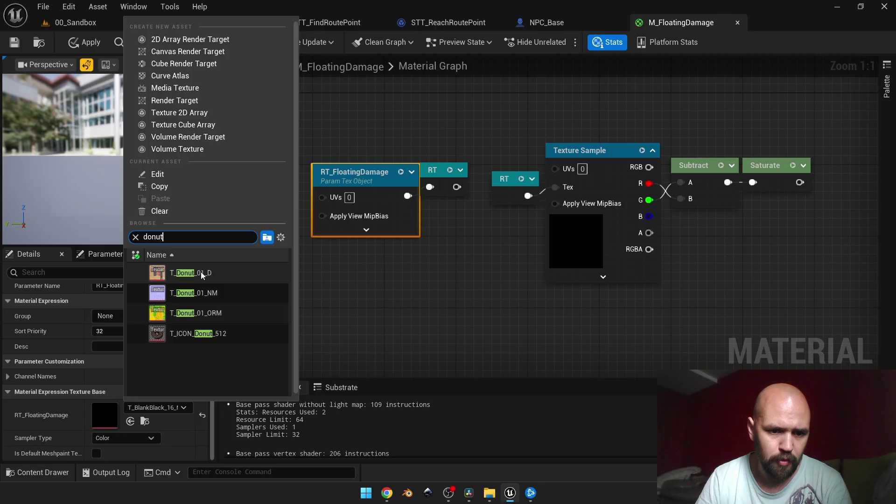
{"action": "left_click", "coordinate": [189, 335]}
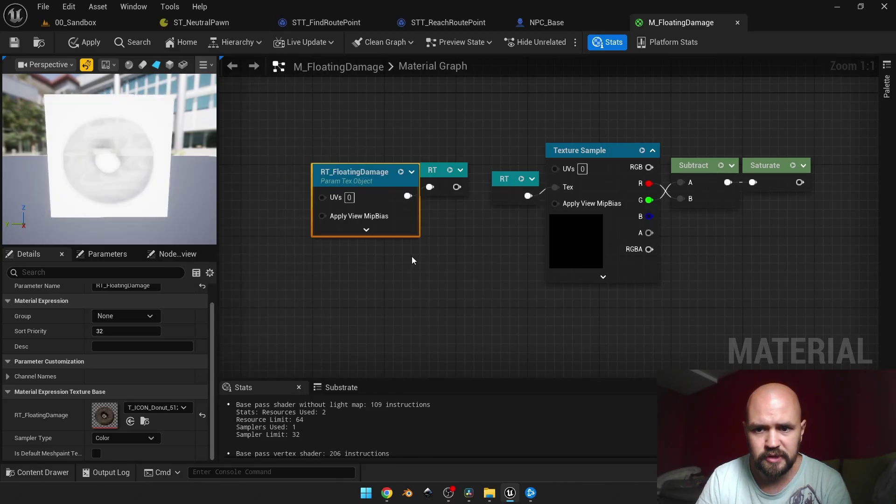
{"action": "left_click", "coordinate": [642, 150]}
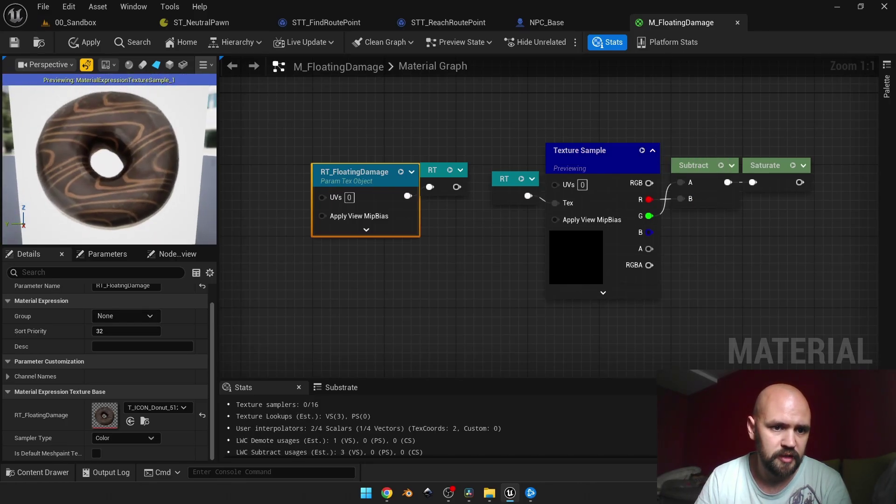
Open the T_ICON_Donut_512 texture and inspect its red channel with and without alpha, and its alpha channel alone
{"action": "double_click", "coordinate": [560, 289]}
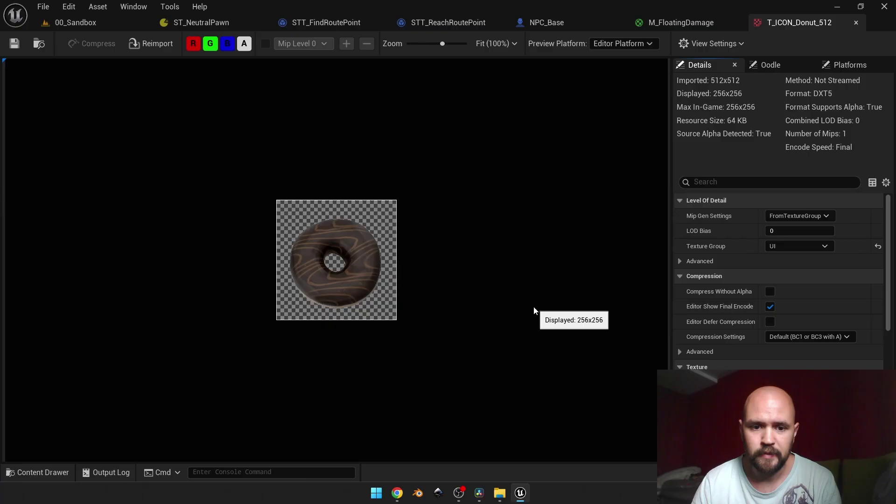
{"action": "left_click", "coordinate": [210, 44]}
{"action": "left_click", "coordinate": [227, 44]}
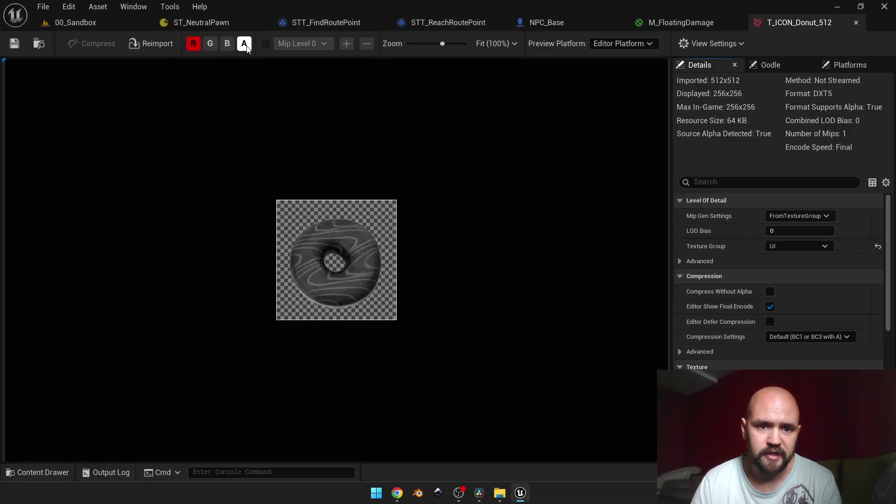
{"action": "left_click", "coordinate": [243, 43]}
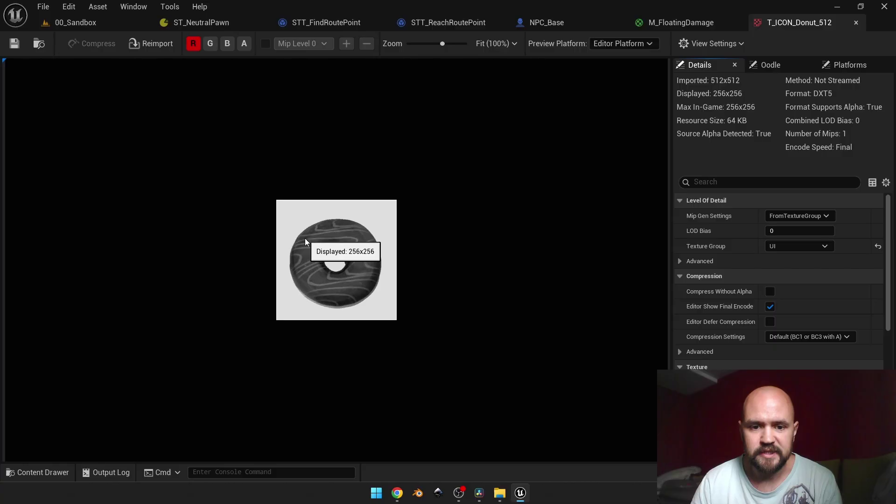
{"action": "left_click", "coordinate": [193, 43]}
{"action": "left_click", "coordinate": [249, 45]}
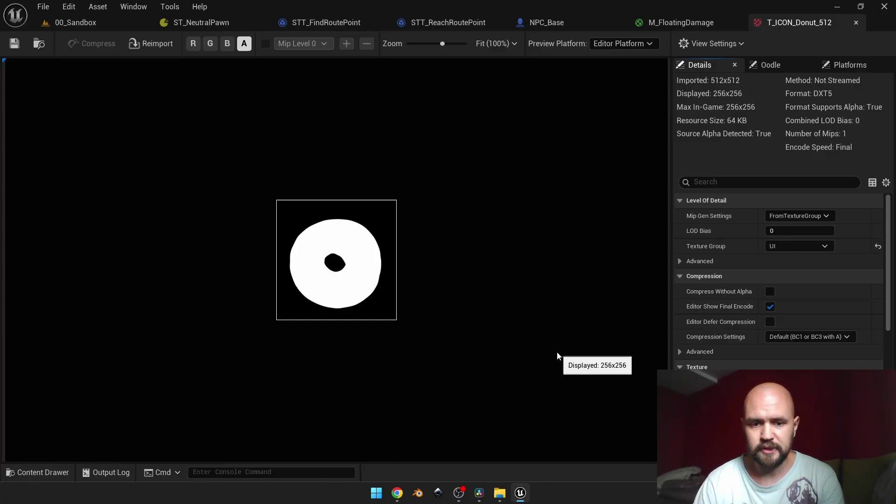
Filter the donut texture's properties by "tiling", check the X-axis and Y-axis tiling methods, and close the texture
{"action": "left_click", "coordinate": [701, 183]}
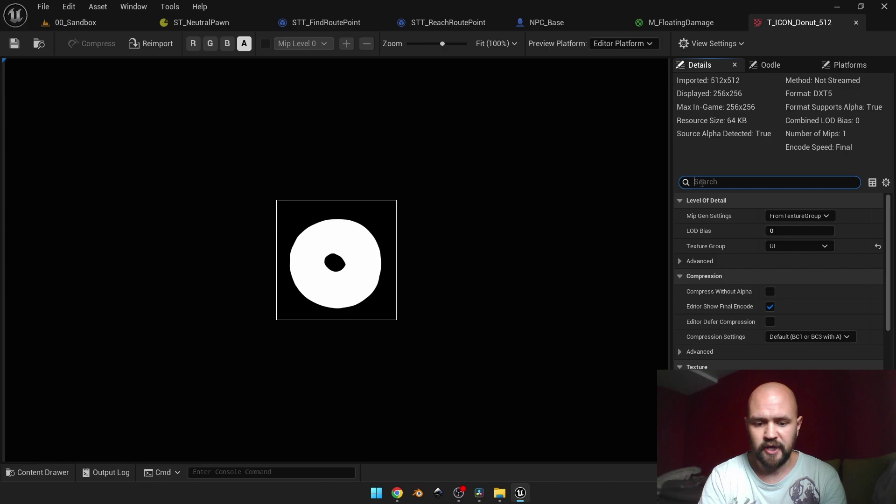
{"action": "type", "text": "tiling"}
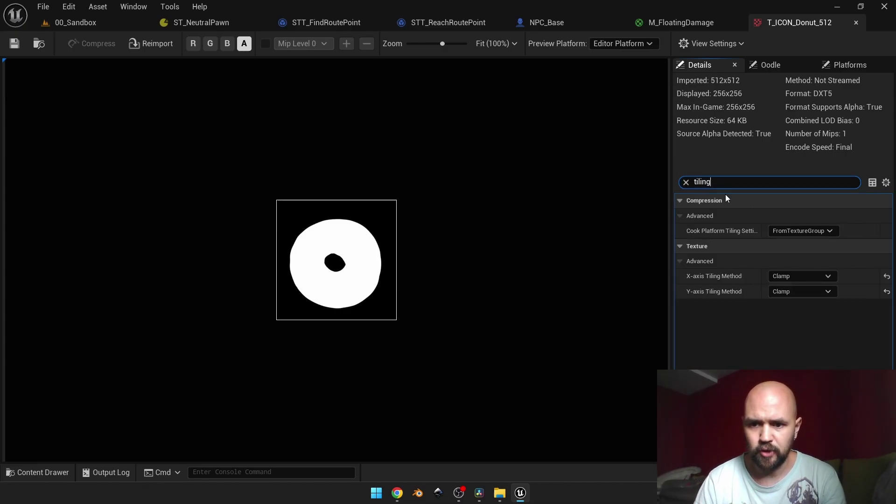
{"action": "left_click", "coordinate": [788, 275]}
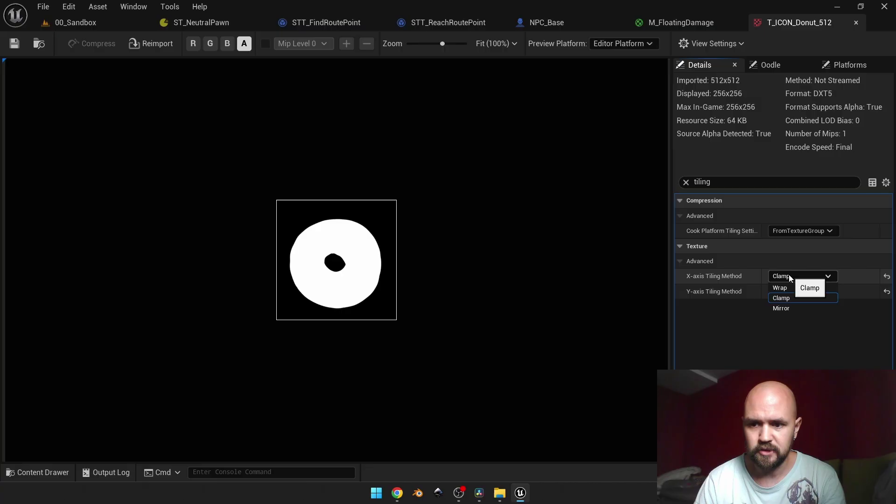
{"action": "left_click", "coordinate": [788, 275]}
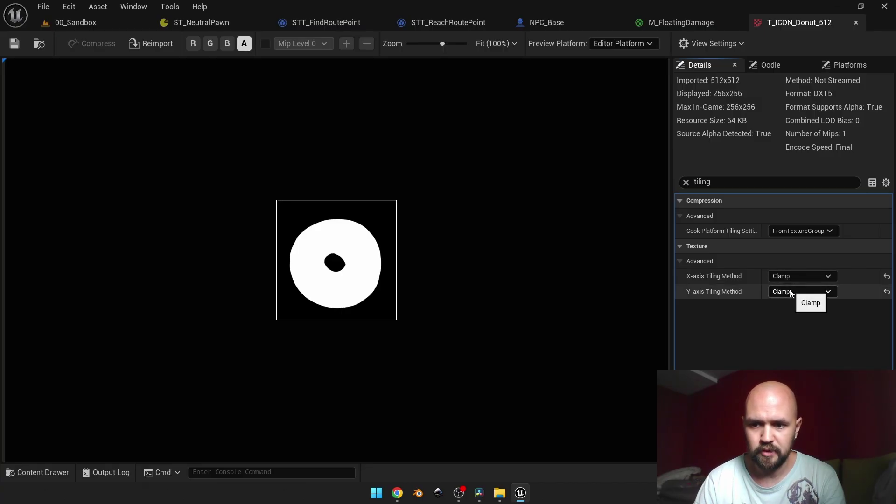
{"action": "key", "text": "ctrl+w"}
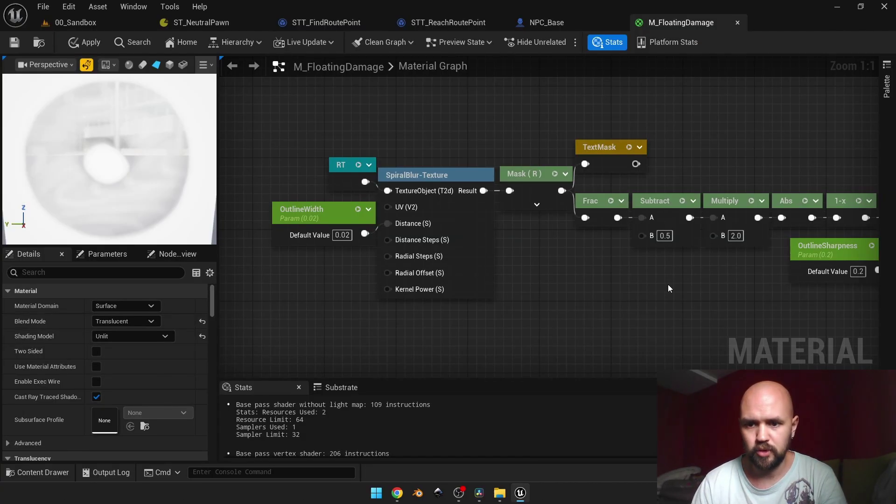
Preview the Texture Sample node fed by the RT reroute in the material graph
{"action": "right_click_drag", "start_coordinate": [668, 288], "coordinate": [626, 263]}
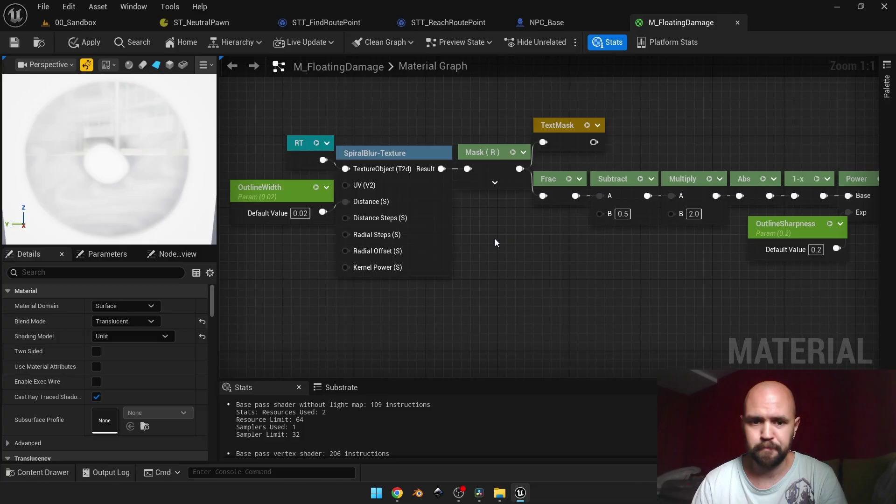
{"action": "right_click_drag", "start_coordinate": [325, 135], "coordinate": [646, 207]}
{"action": "left_click", "coordinate": [798, 127]}
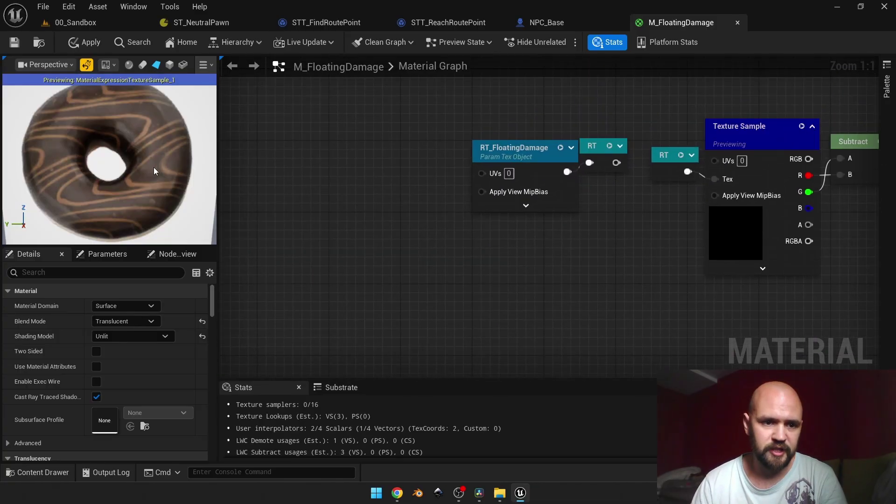
Preview the Mask (R) node that follows SpiralBlur-Texture
{"action": "right_click_drag", "start_coordinate": [301, 215], "coordinate": [546, 102]}
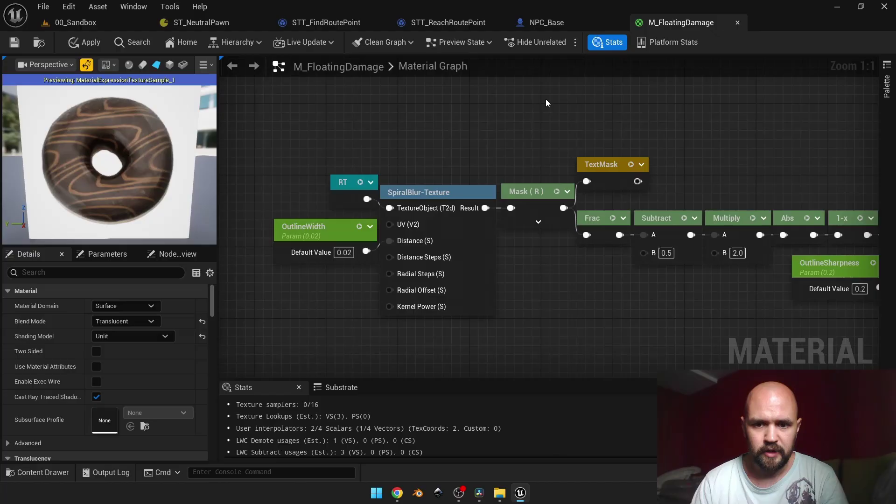
{"action": "right_click_drag", "start_coordinate": [591, 138], "coordinate": [428, 112]}
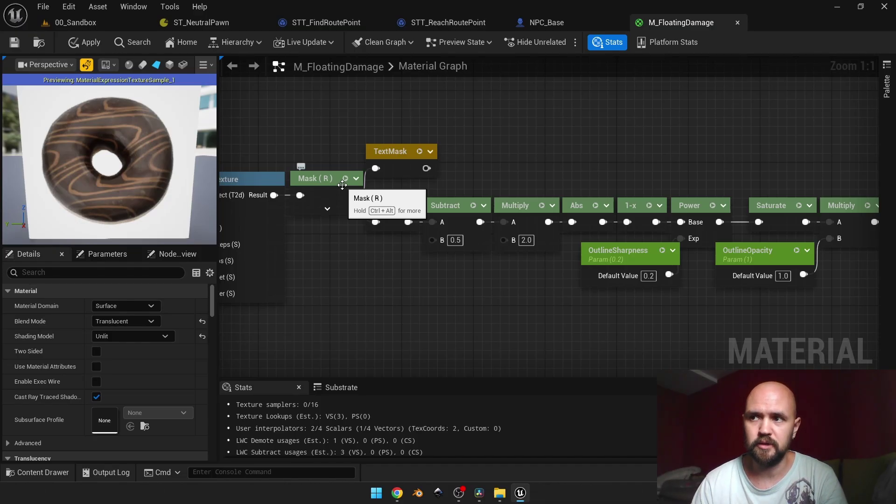
{"action": "right_click_drag", "start_coordinate": [300, 112], "coordinate": [452, 117]}
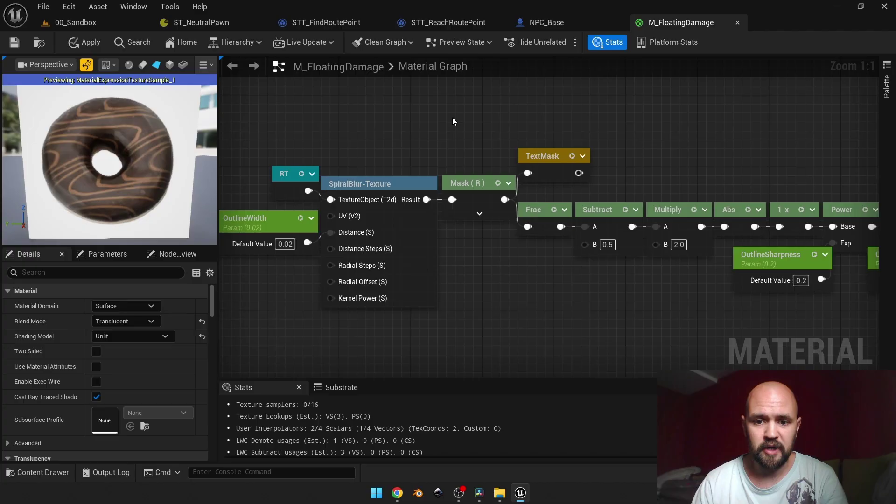
{"action": "left_click", "coordinate": [496, 182]}
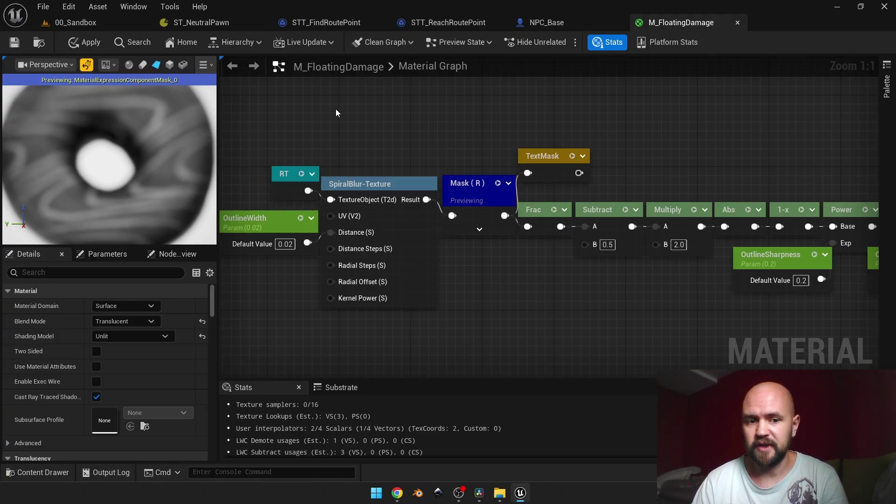
Switch the component mask after SpiralBlur-Texture from the R channel to the A channel
{"action": "left_click", "coordinate": [471, 191]}
{"action": "left_click", "coordinate": [101, 308]}
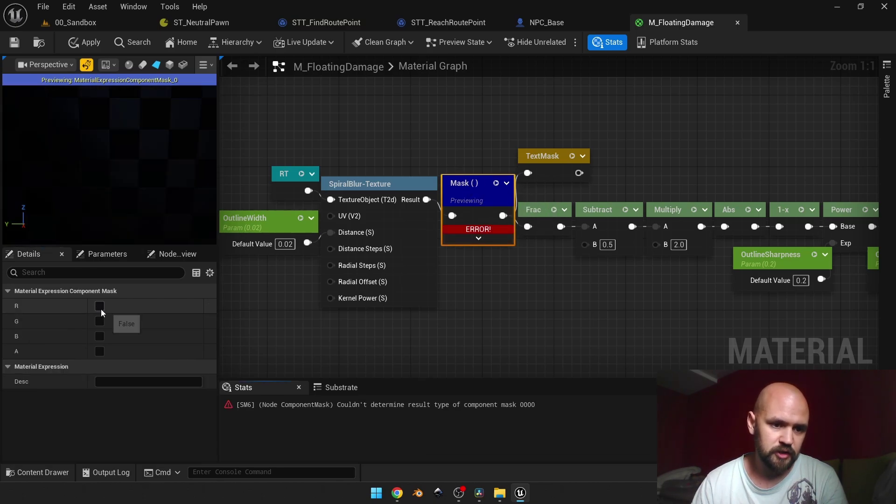
{"action": "left_click", "coordinate": [98, 354]}
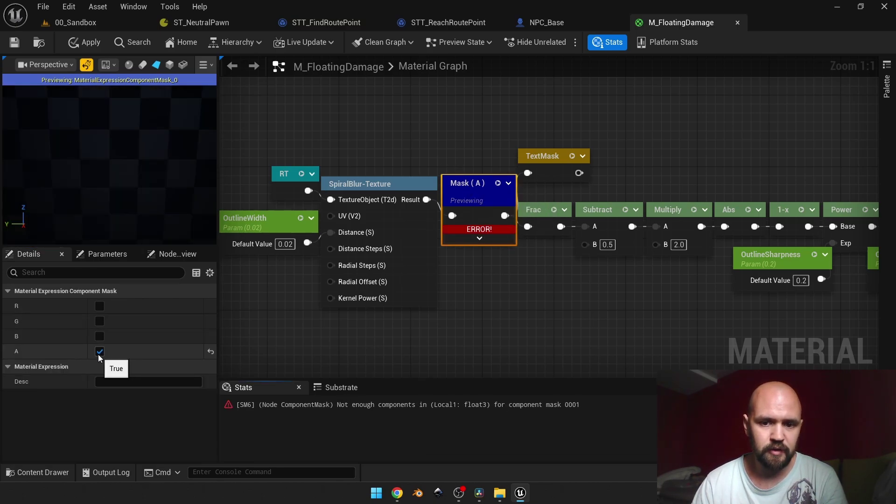
{"action": "left_click", "coordinate": [441, 312]}
Open the SpiralBlur-Texture function and change the CurColor declaration in its Custom node's code to float4
{"action": "right_click_drag", "start_coordinate": [501, 346], "coordinate": [569, 318]}
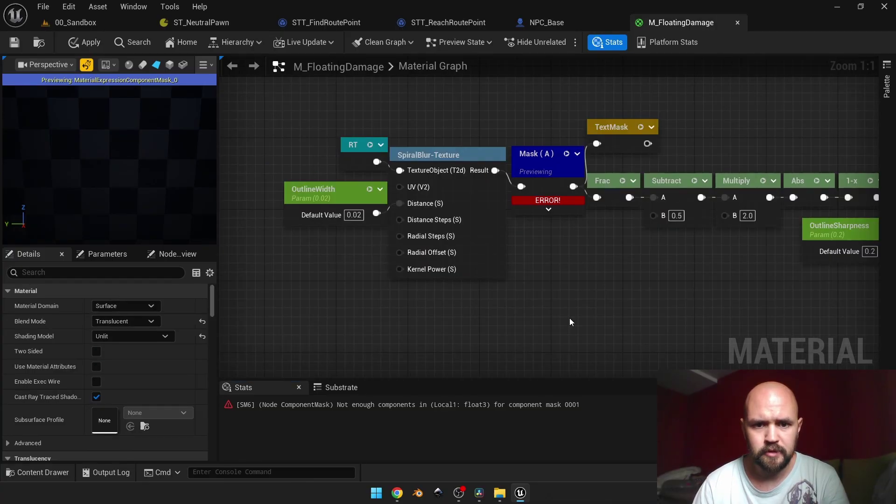
{"action": "double_click", "coordinate": [449, 150]}
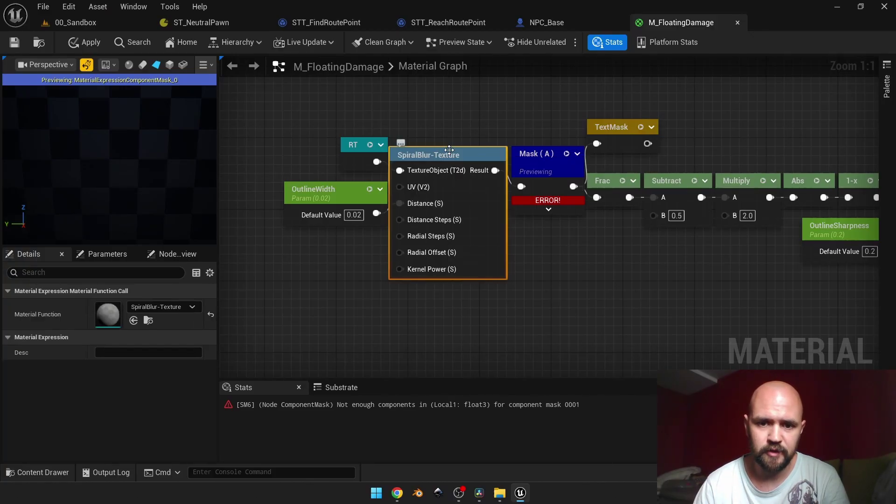
{"action": "right_click_drag", "start_coordinate": [404, 141], "coordinate": [726, 116]}
{"action": "left_click", "coordinate": [591, 155]}
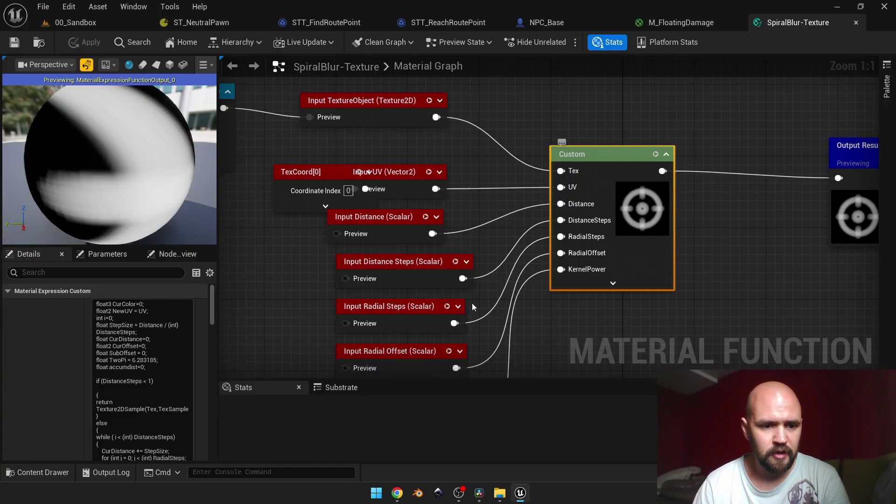
{"action": "mouse_move", "coordinate": [147, 312]}
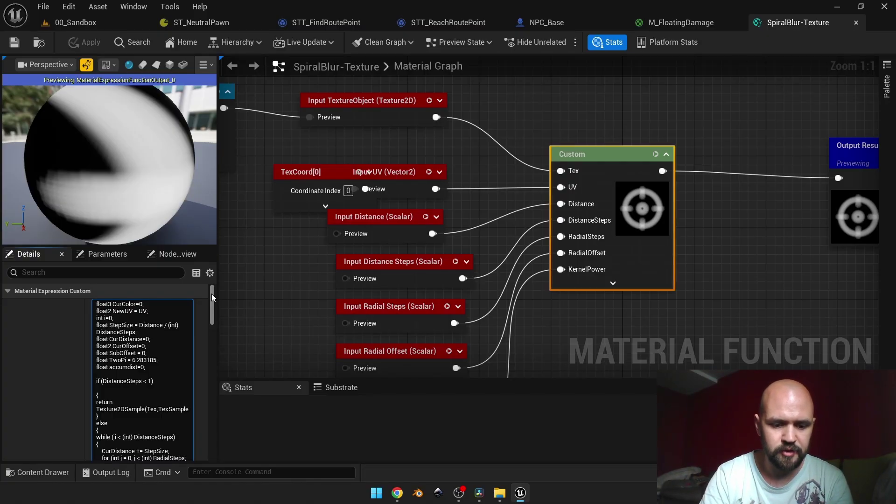
{"action": "key", "text": "BackSpace"}
{"action": "type", "text": "4"}
Set the Custom node's output type to CMOT Float 4 and apply the function changes
{"action": "left_click_drag", "start_coordinate": [212, 293], "coordinate": [213, 354]}
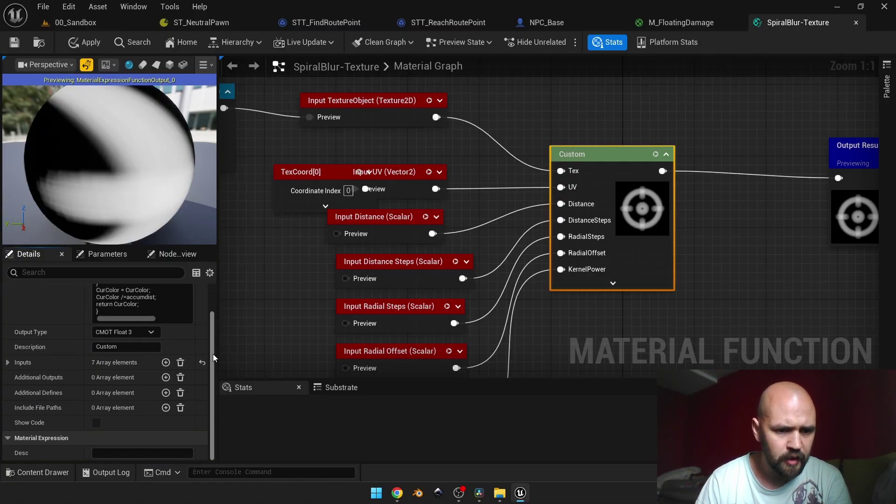
{"action": "left_click", "coordinate": [140, 331]}
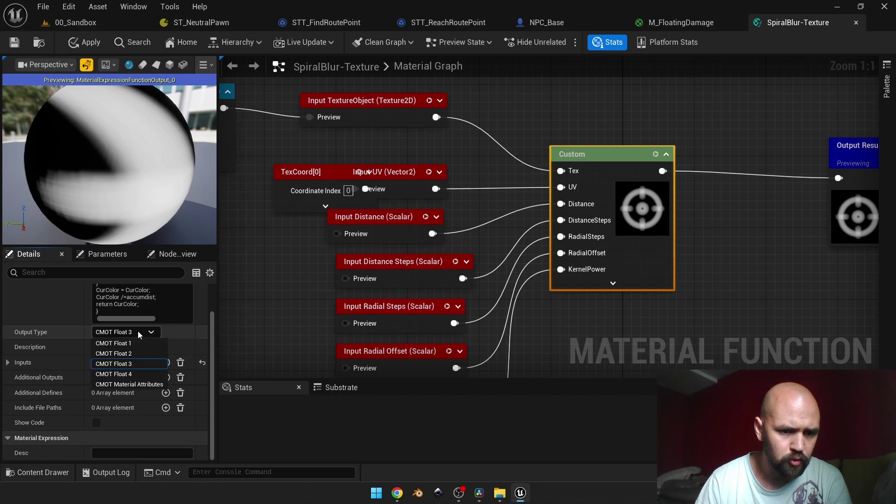
{"action": "left_click", "coordinate": [131, 374]}
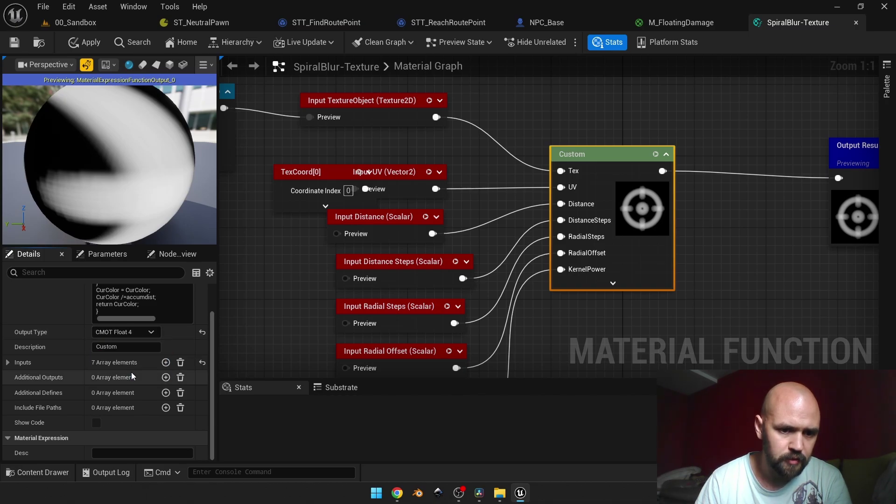
{"action": "left_click", "coordinate": [92, 44]}
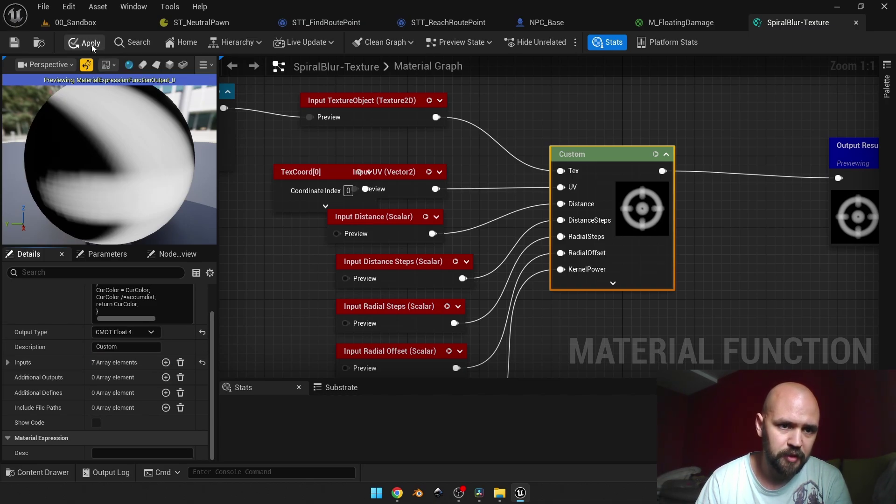
Return to the M_FloatingDamage material and examine the blurred donut alpha in the Mask (A) preview
{"action": "left_click", "coordinate": [656, 25]}
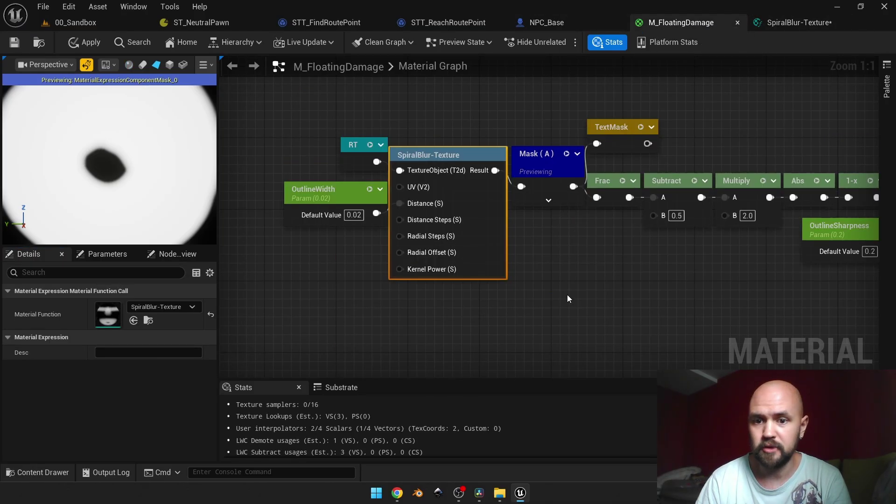
{"action": "scroll", "coordinate": [157, 199], "scroll_direction": "down", "scroll_amount": 3}
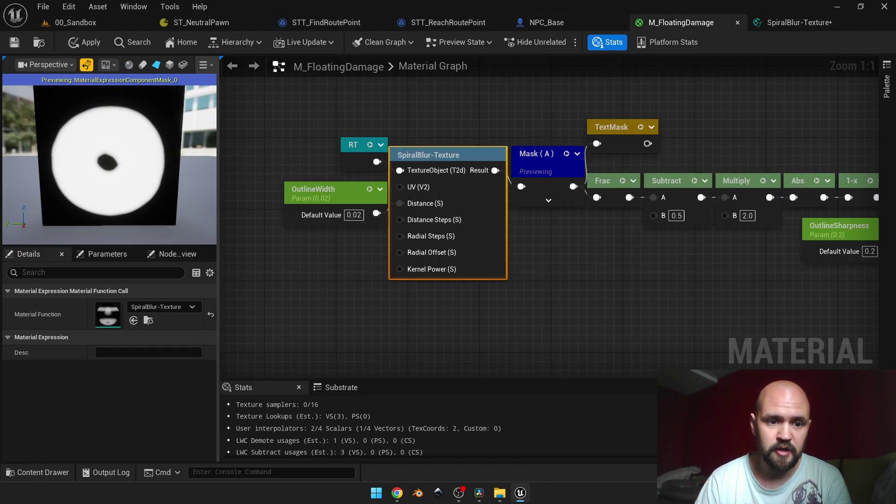
{"action": "left_click", "coordinate": [628, 281]}
{"action": "right_click_drag", "start_coordinate": [627, 281], "coordinate": [348, 308]}
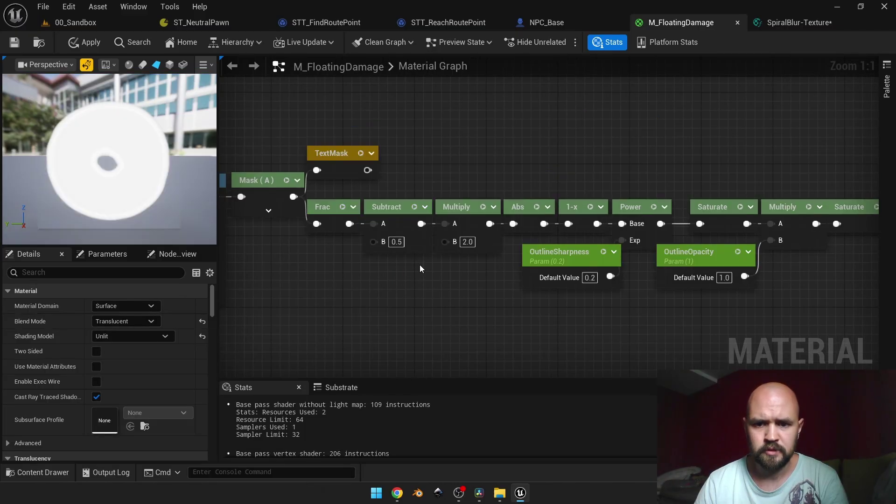
Preview the Abs node that follows Subtract and Multiply, and the 1-x node after it
{"action": "left_click", "coordinate": [537, 209]}
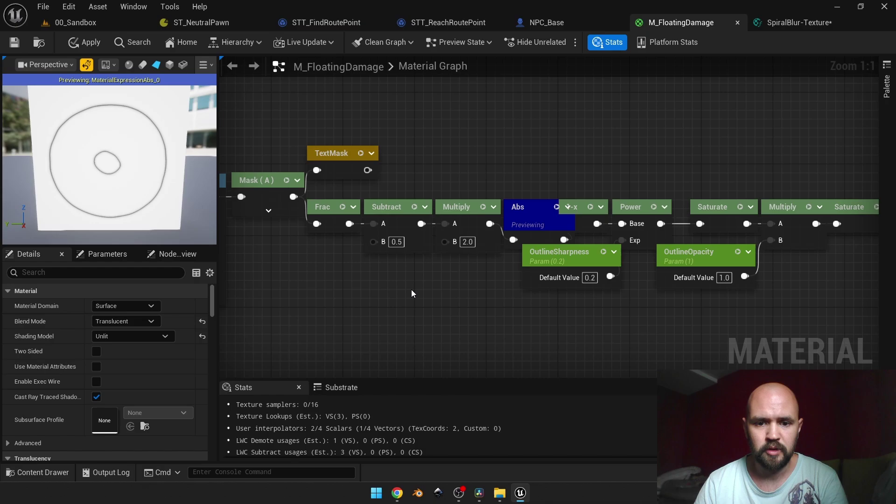
{"action": "left_click_drag", "start_coordinate": [388, 177], "coordinate": [469, 250]}
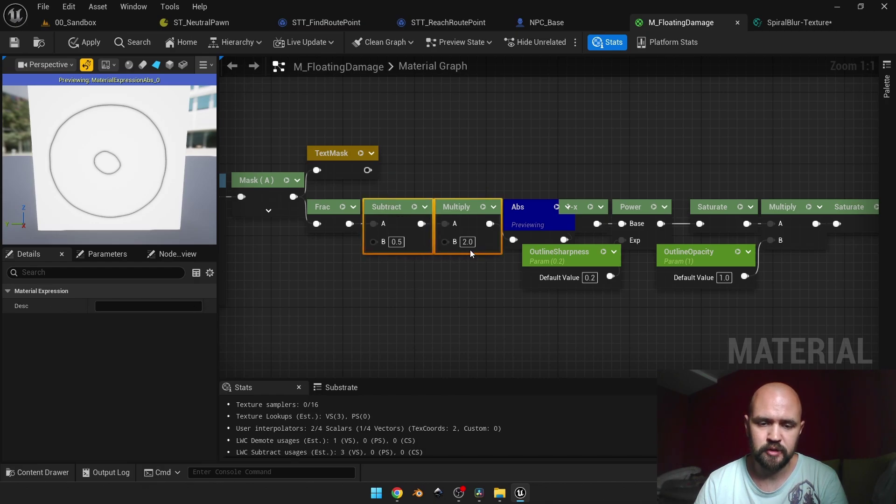
{"action": "left_click", "coordinate": [403, 313]}
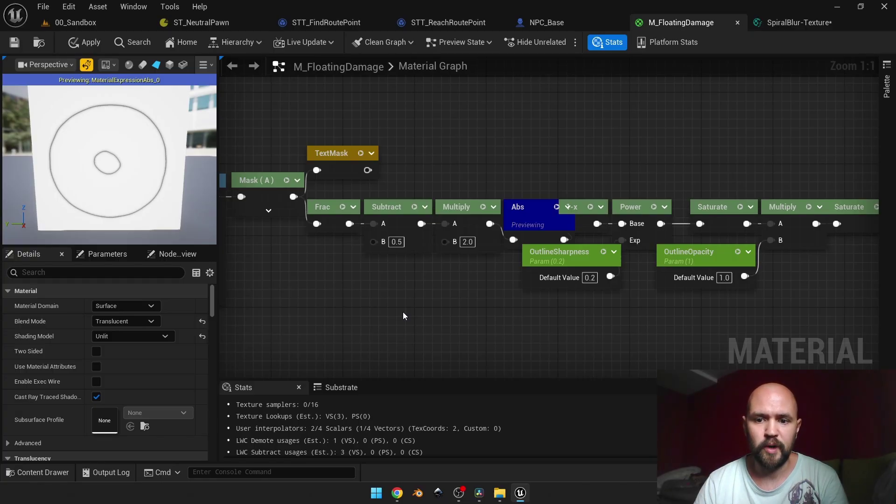
{"action": "left_click", "coordinate": [589, 211]}
{"action": "key", "text": "space"}
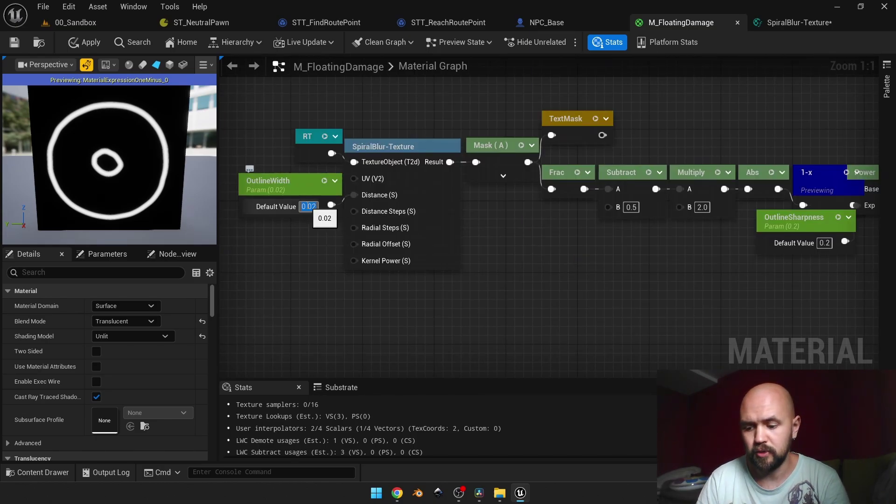
Try OutlineWidth default values of 0.005 and 0.06, and restore the value to 0.02
{"action": "type", "text": ".05"}
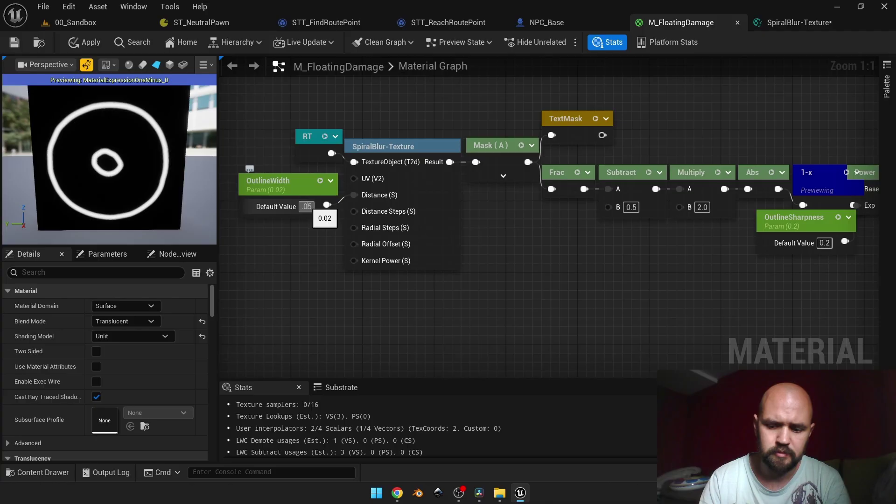
{"action": "key", "text": "Return"}
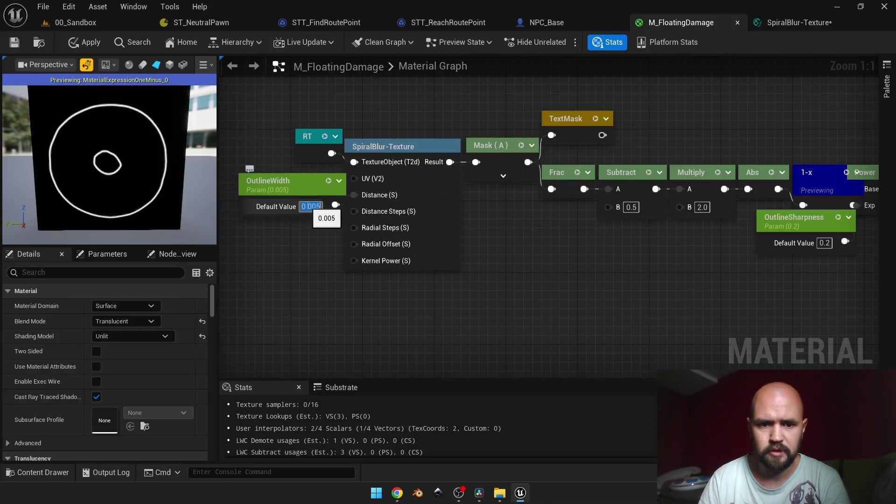
{"action": "type", "text": ".06"}
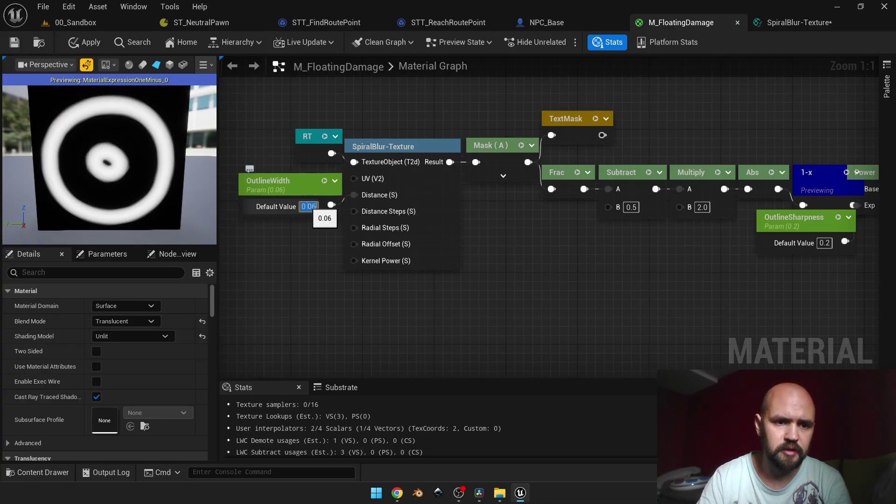
{"action": "type", "text": "0.02"}
{"action": "key", "text": "Return"}
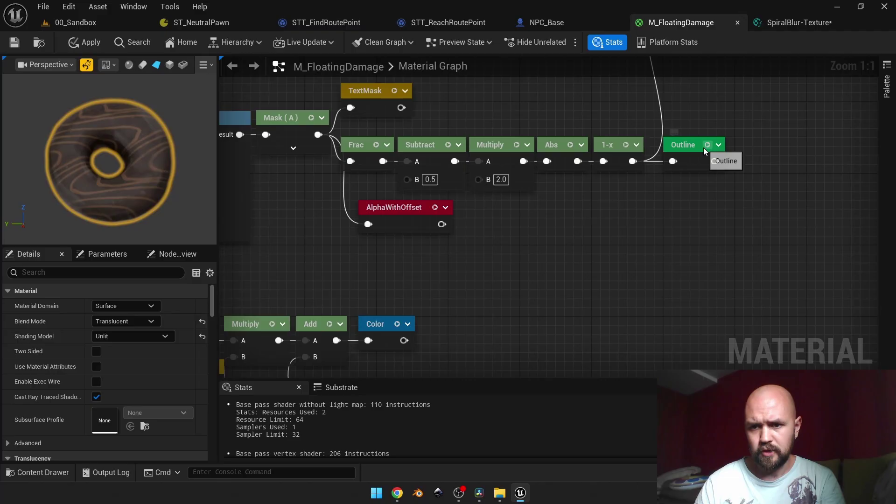
Preview the Outline reroute after 1-x and the AlphaWithOffset reroute fed by Mask (A)
{"action": "key", "text": "space"}
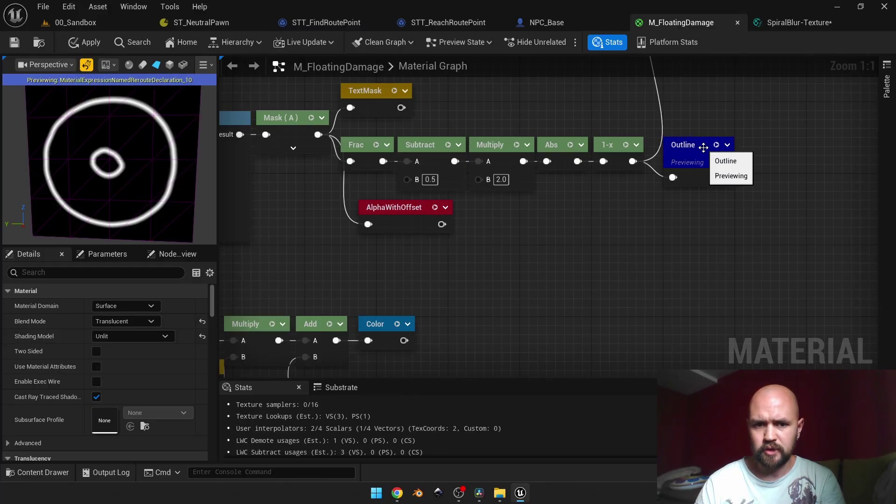
{"action": "left_click", "coordinate": [434, 209]}
{"action": "key", "text": "space"}
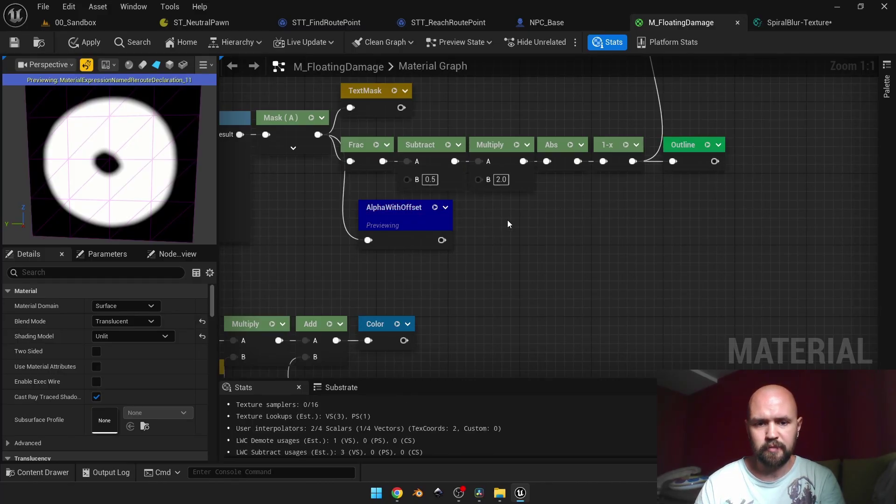
Preview the Multiply node that tints Outline with the 1,0.5,0 constant, and the Subtract node that removes Outline from AlphaWithOffset
{"action": "right_click_drag", "start_coordinate": [508, 219], "coordinate": [711, 203]}
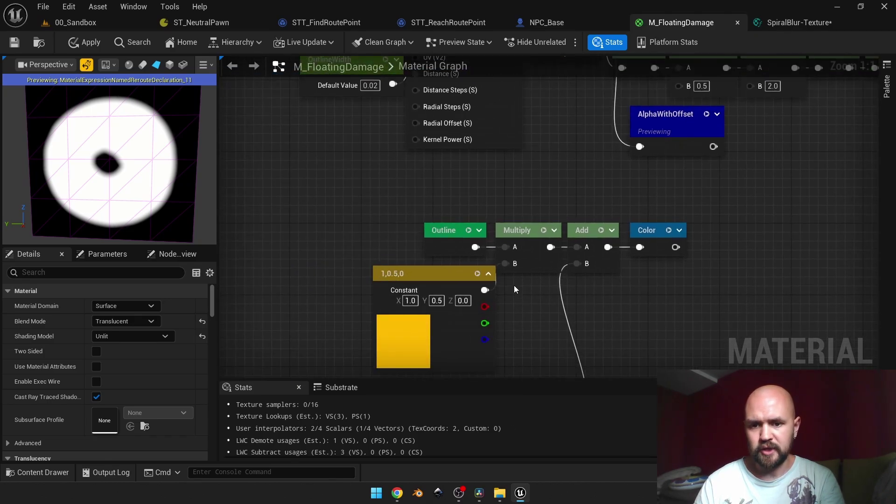
{"action": "left_click", "coordinate": [542, 231]}
{"action": "key", "text": "space"}
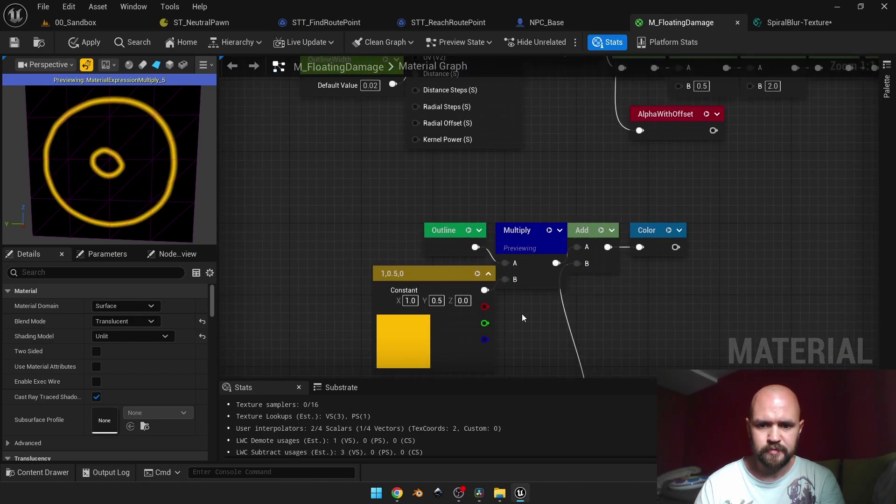
{"action": "right_click_drag", "start_coordinate": [522, 314], "coordinate": [578, 108]}
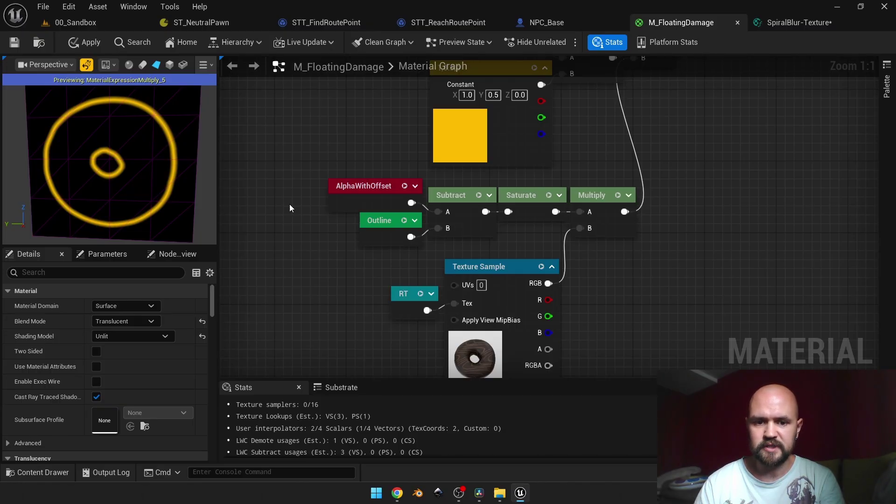
{"action": "left_click", "coordinate": [477, 195]}
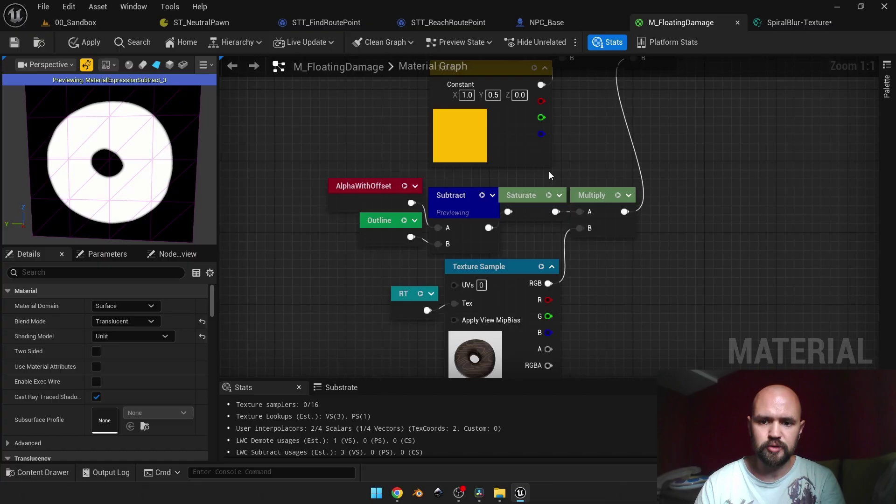
Preview the Add node that combines the tinted outline with the masked texture before Color
{"action": "right_click_drag", "start_coordinate": [559, 165], "coordinate": [461, 296]}
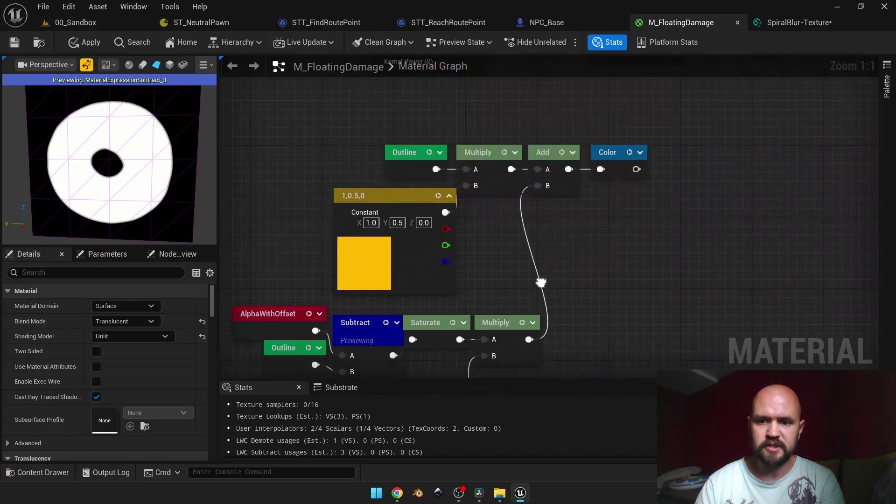
{"action": "left_click", "coordinate": [559, 164]}
{"action": "key", "text": "space"}
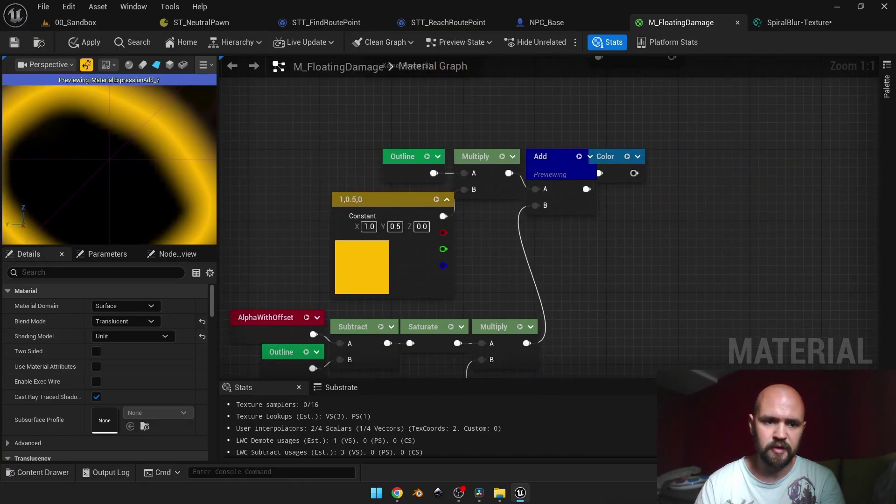
Try wiring Subtract directly into Multiply's A input to bypass Saturate, and reconnect Saturate's output to it
{"action": "right_click_drag", "start_coordinate": [462, 266], "coordinate": [486, 147]}
{"action": "left_click_drag", "start_coordinate": [410, 224], "coordinate": [502, 224]}
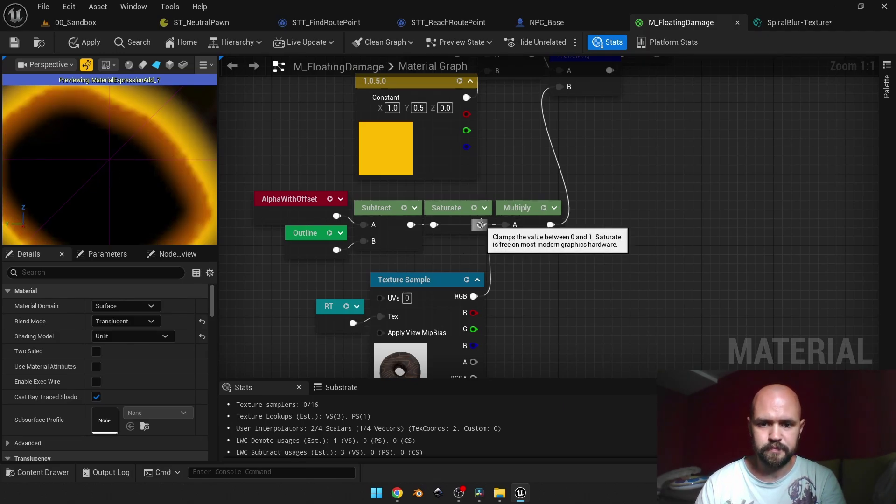
{"action": "left_click_drag", "start_coordinate": [481, 225], "coordinate": [504, 224]}
{"action": "key", "text": "space"}
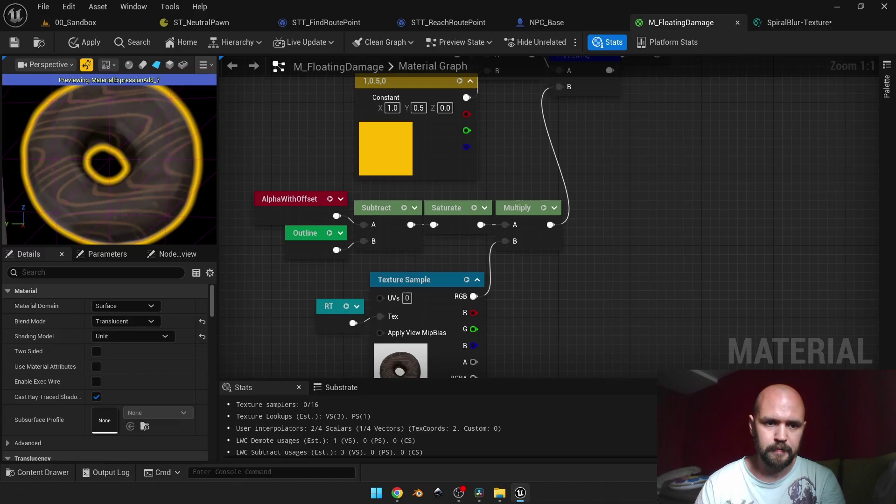
Go to the M_FloatingDamage output node and examine its Color and AlphaWithOffset connections and the full donut preview
{"action": "key", "text": "Home"}
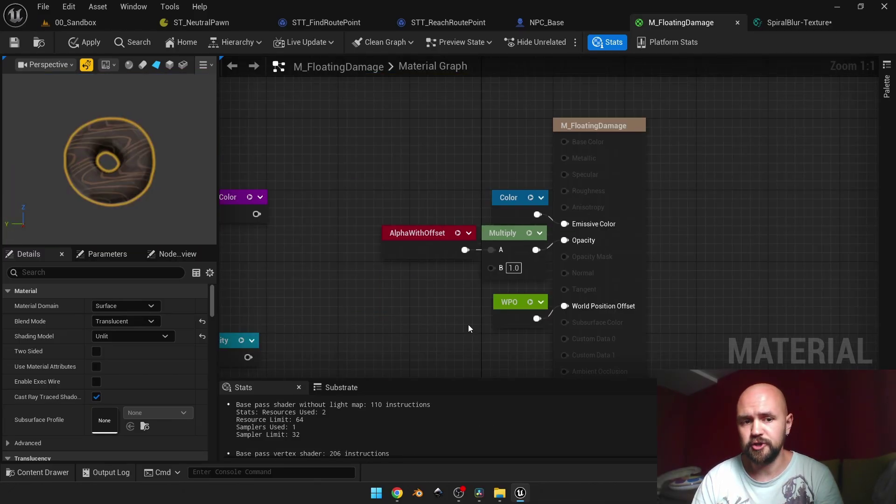
{"action": "left_click_drag", "start_coordinate": [376, 164], "coordinate": [590, 245]}
{"action": "left_click", "coordinate": [438, 299]}
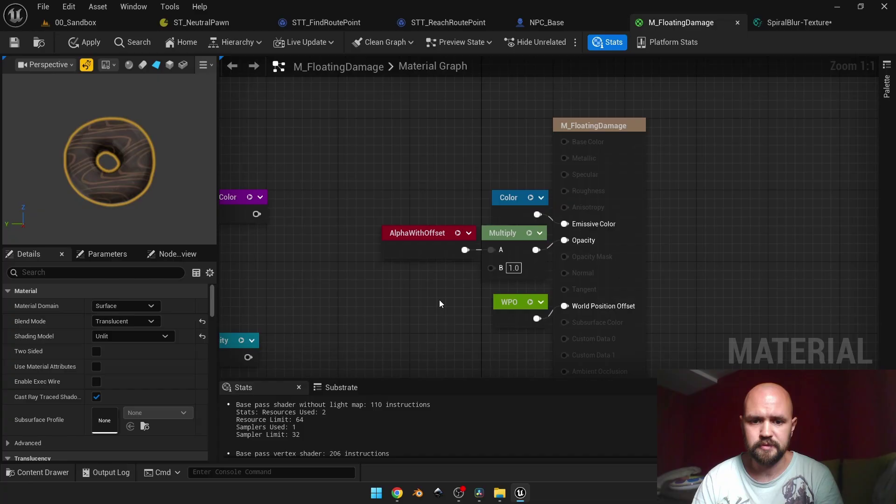
{"action": "scroll", "coordinate": [144, 190], "scroll_direction": "up", "scroll_amount": 3}
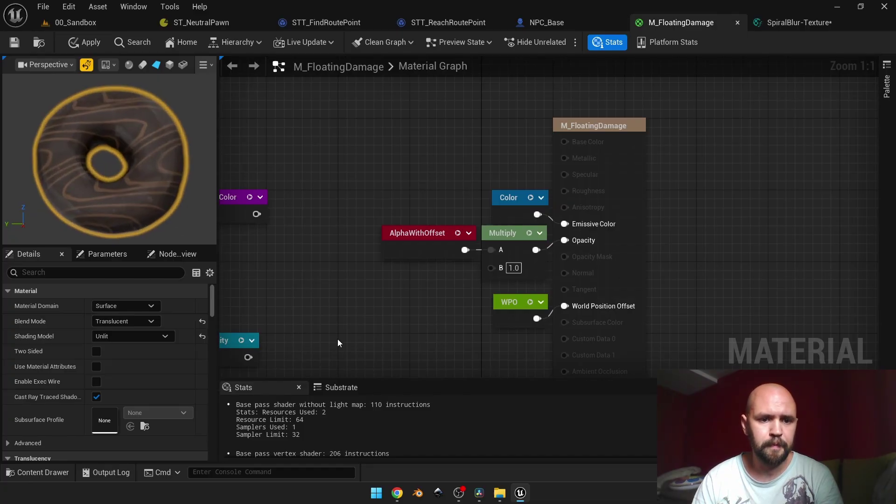